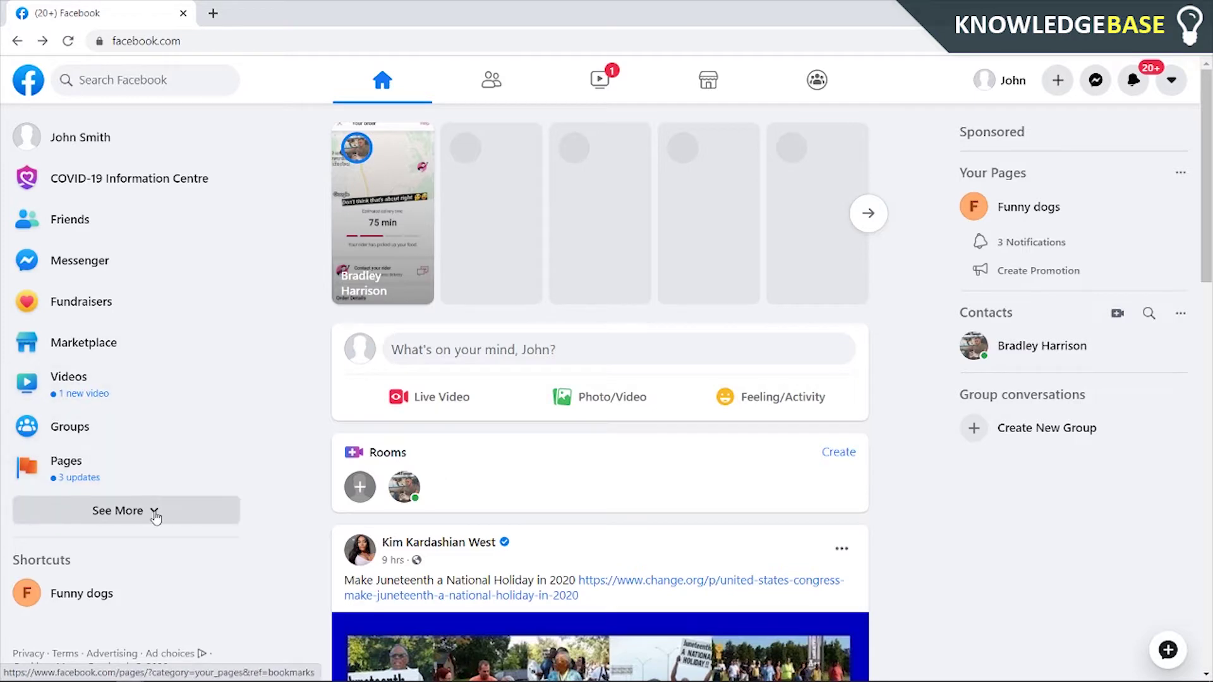
- Open Facebook's Create a Page form from See More and Pages in the left sidebar
left_click(155, 509)
scroll(95, 443, "down", 5)
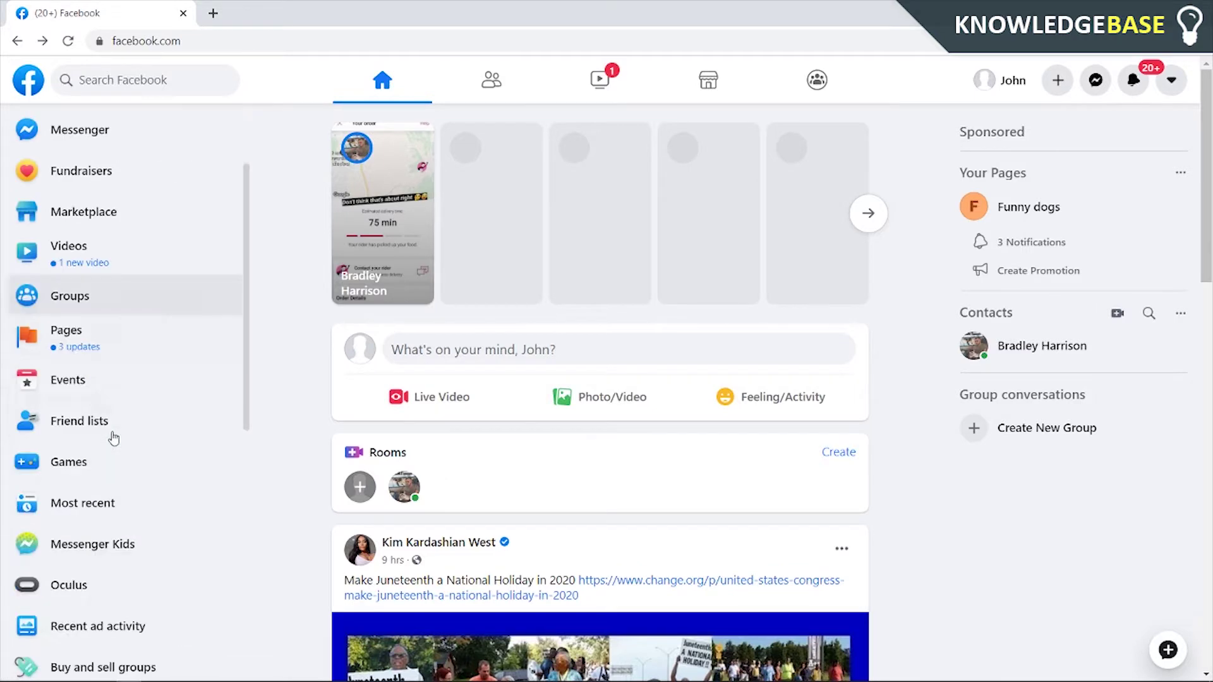
scroll(59, 339, "up", 5)
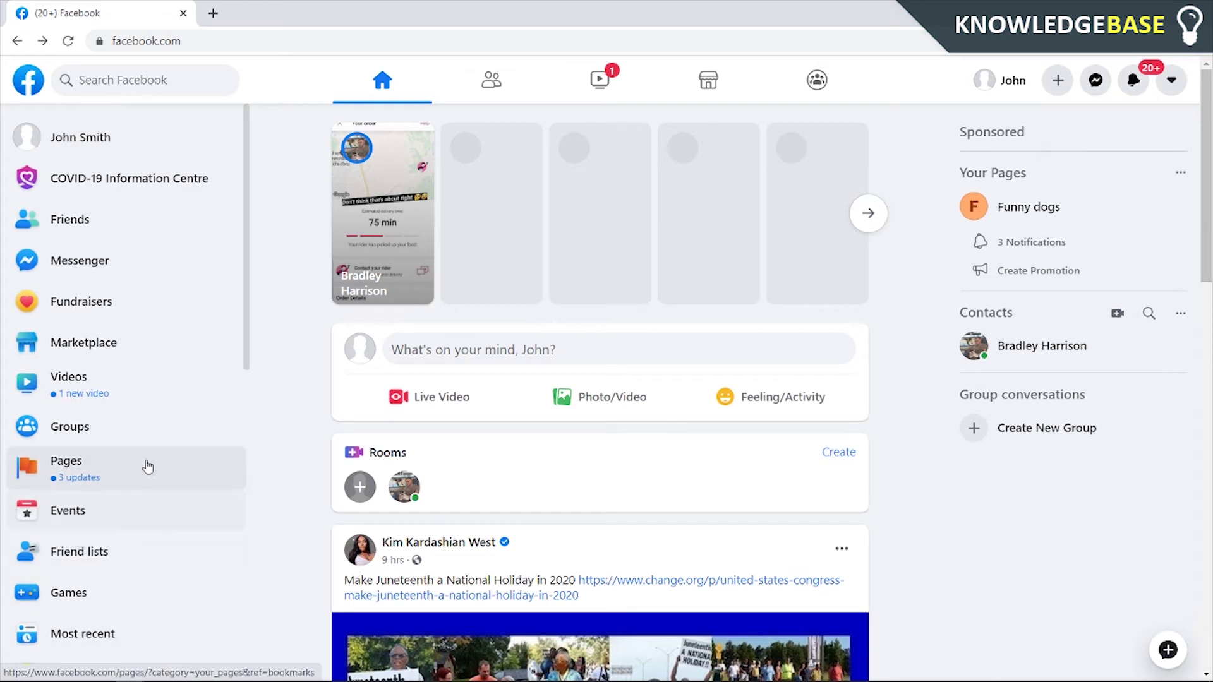
left_click(45, 470)
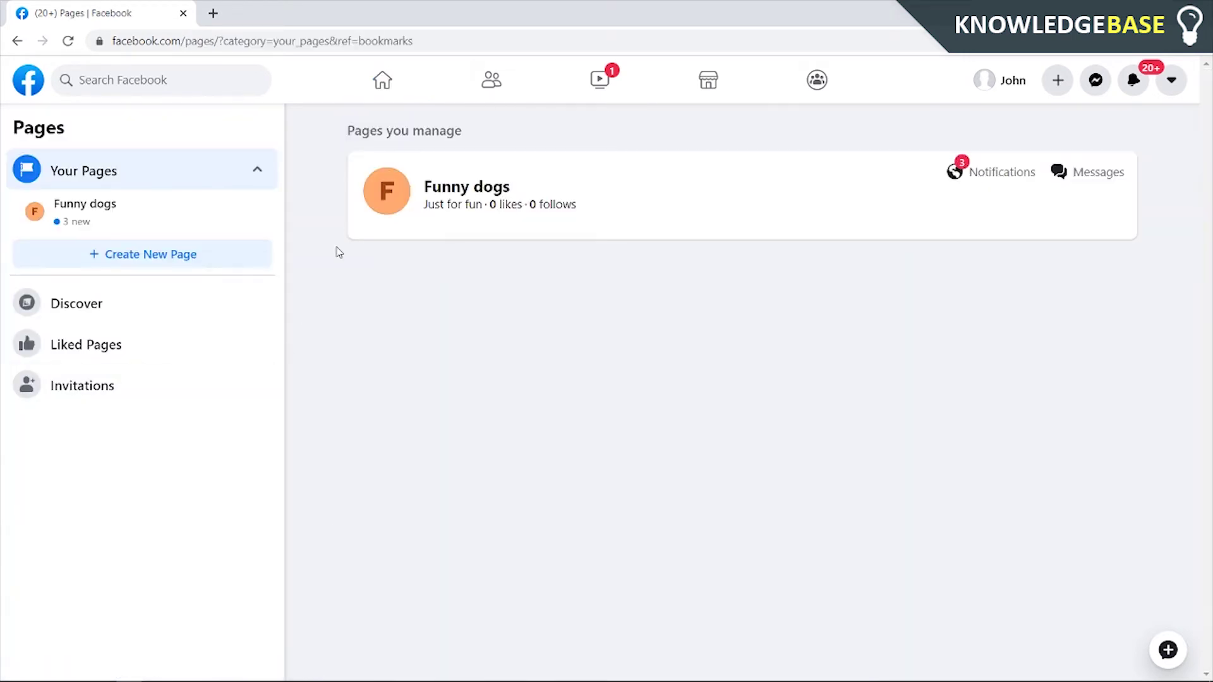
left_click(174, 266)
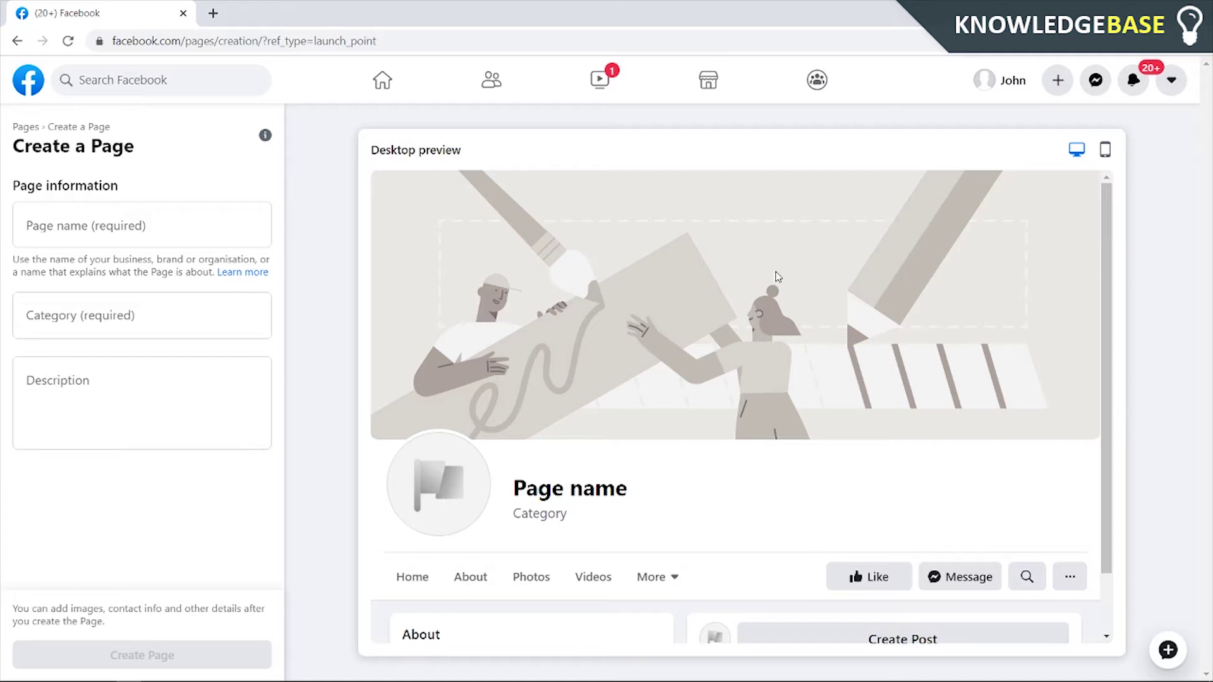
scroll(778, 277, "down", 1)
scroll(471, 333, "up", 1)
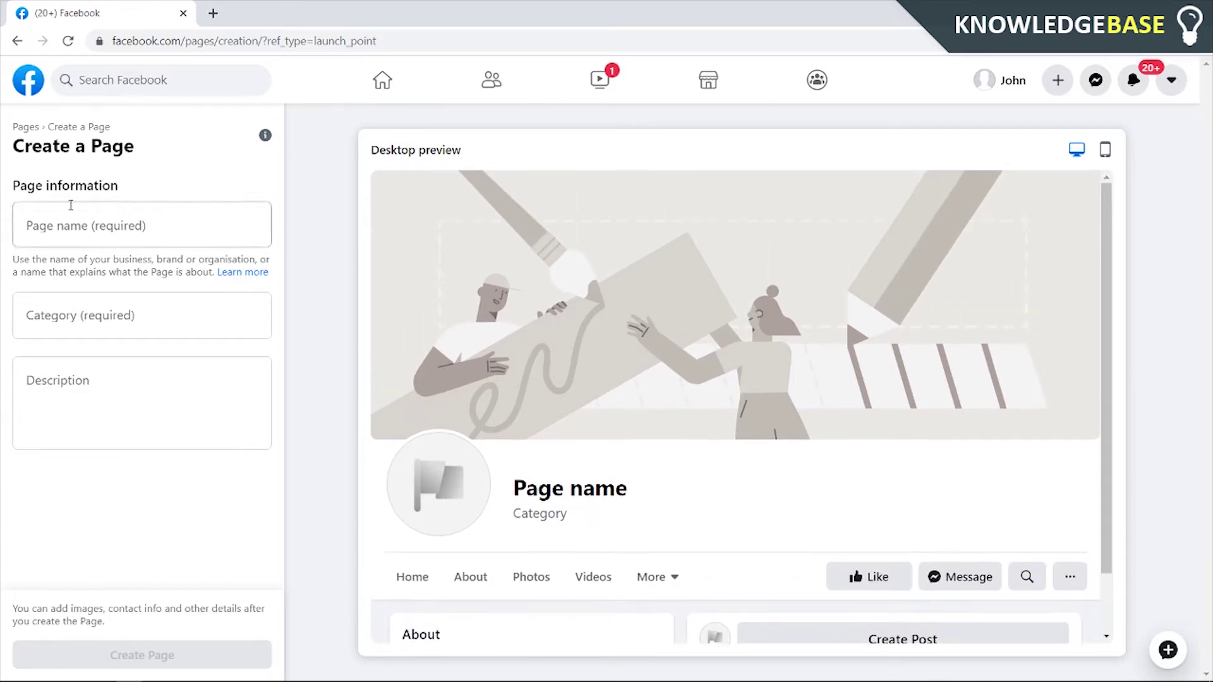
- Name the page KnowledgeBase and set its category to Information technology company
left_click(79, 225)
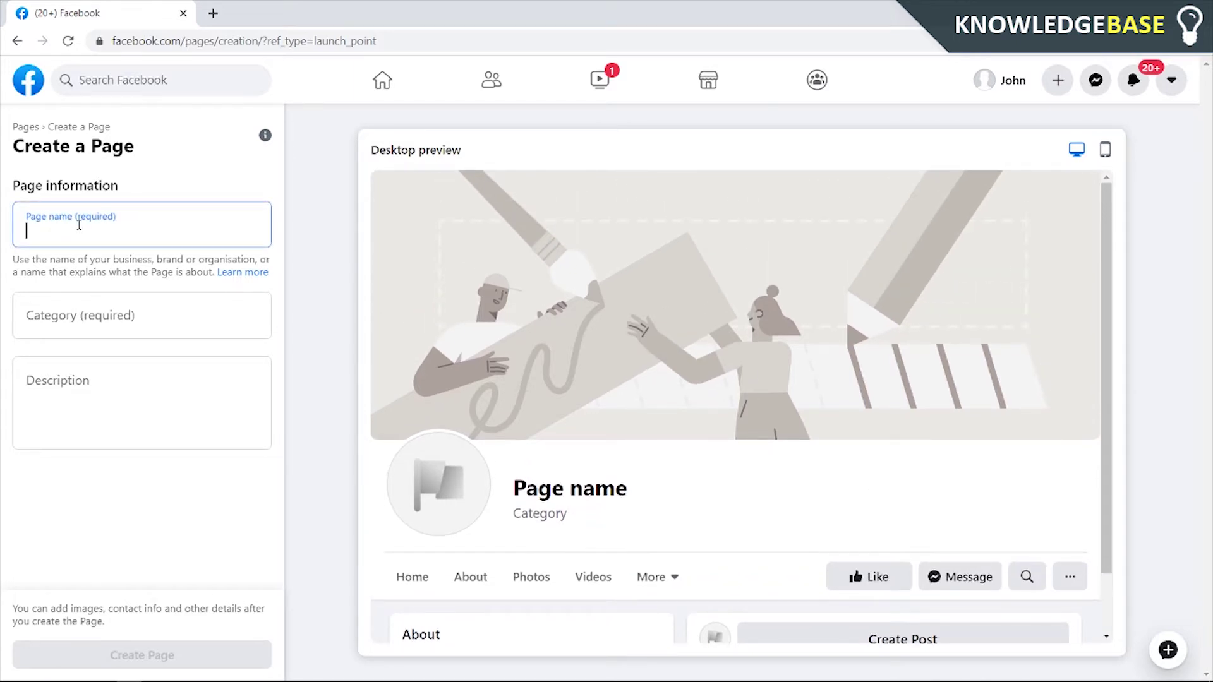
type("Know")
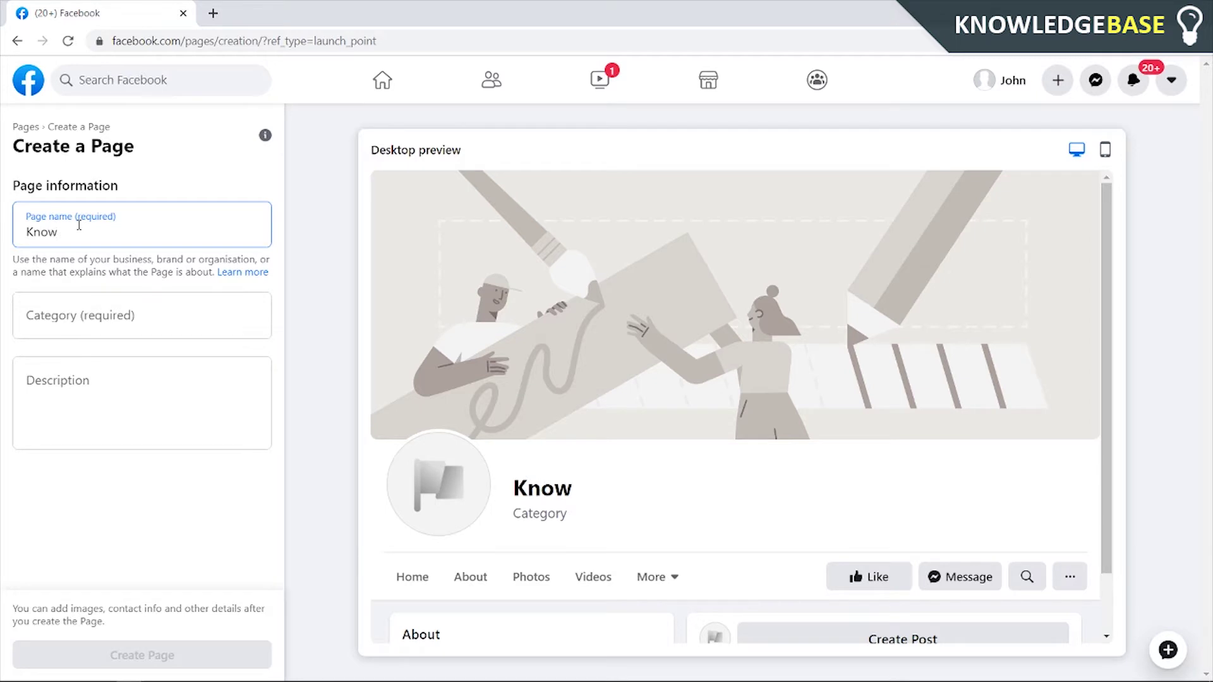
type("ledgeBase")
left_click(211, 299)
scroll(157, 373, "down", 3)
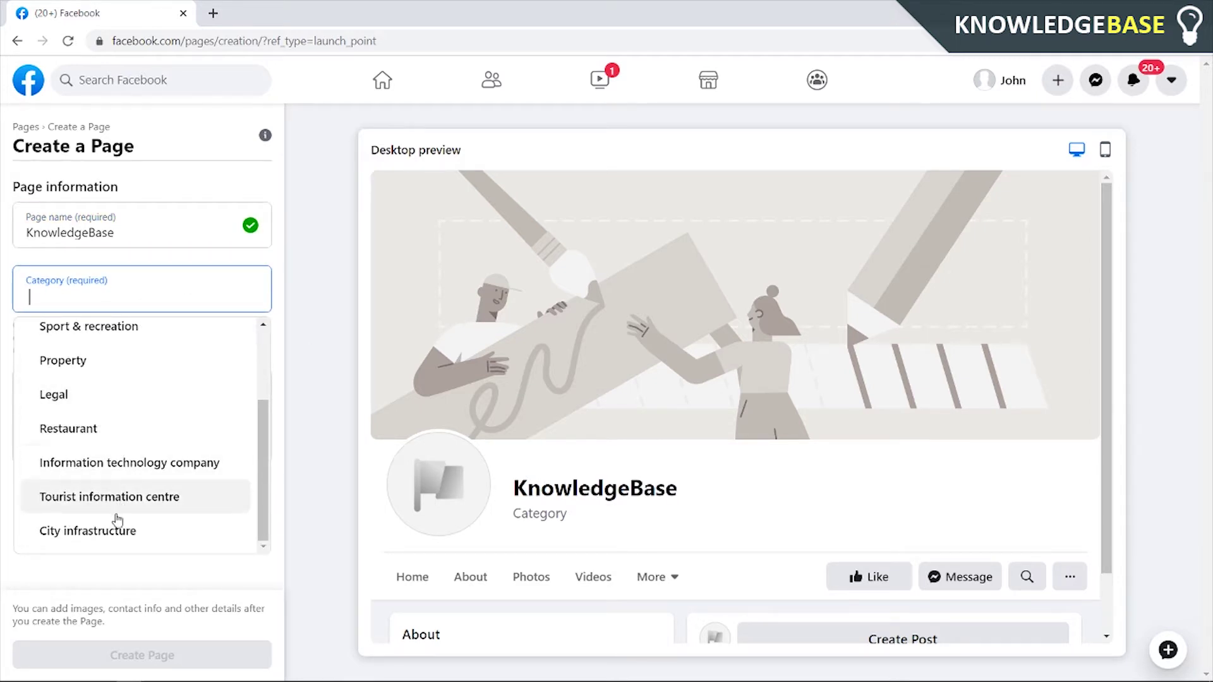
left_click(122, 465)
- Enter the description 'YouTube tutorial channel'
left_click(78, 437)
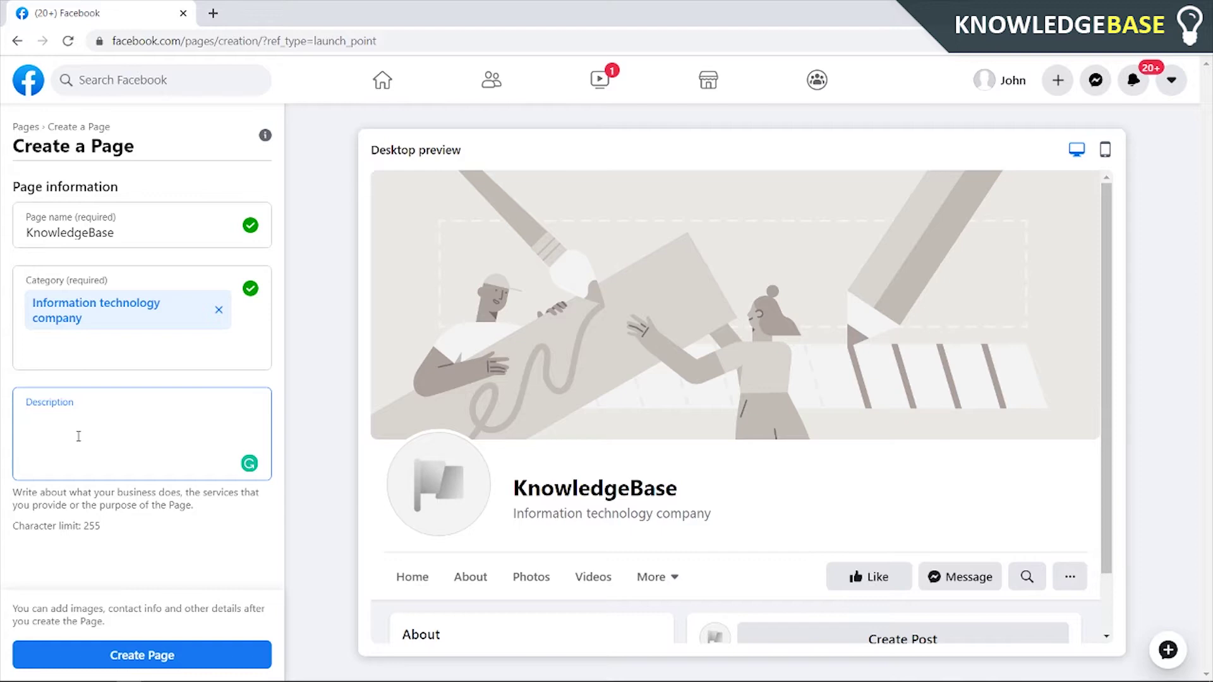
type("YouTube tutorial channel")
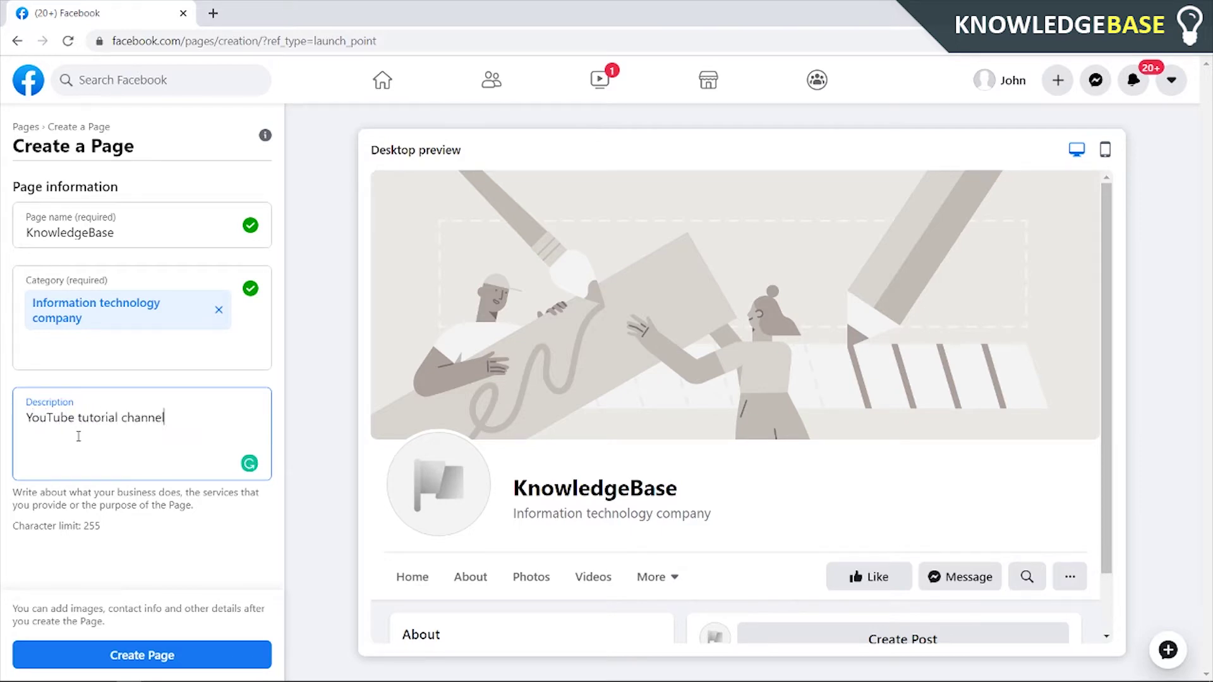
- Create the KnowledgeBase page, dismiss the page-created notice, and scroll to the Images setup
left_click(147, 656)
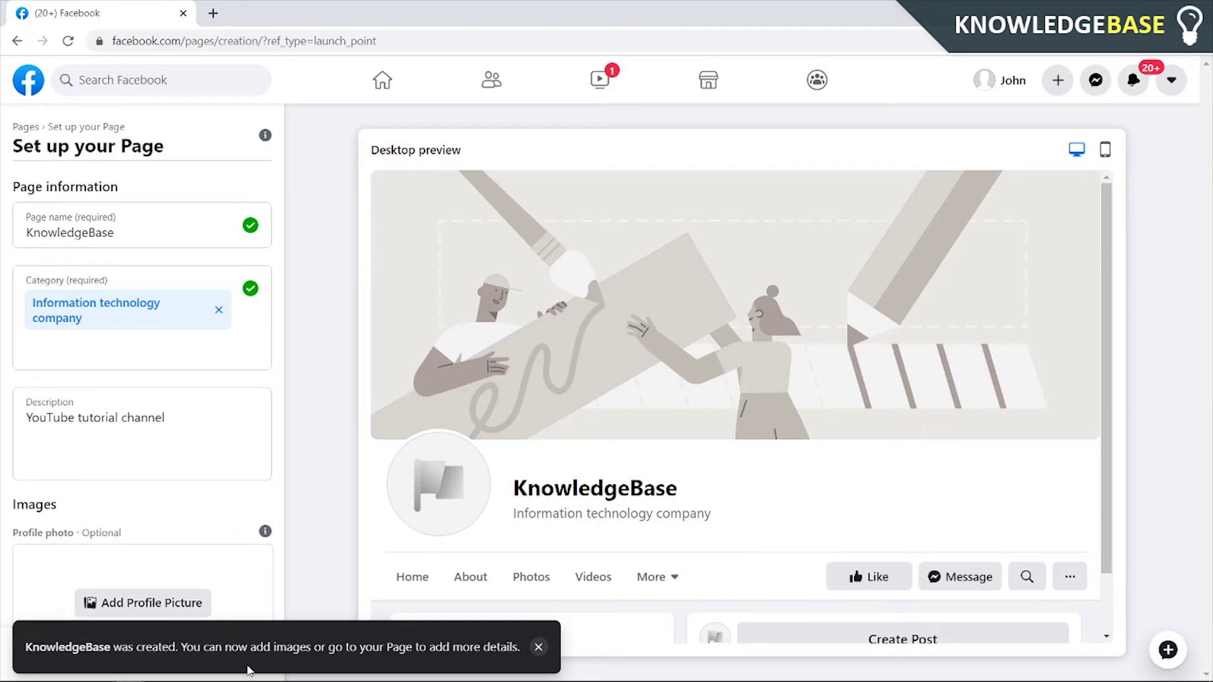
left_click(540, 649)
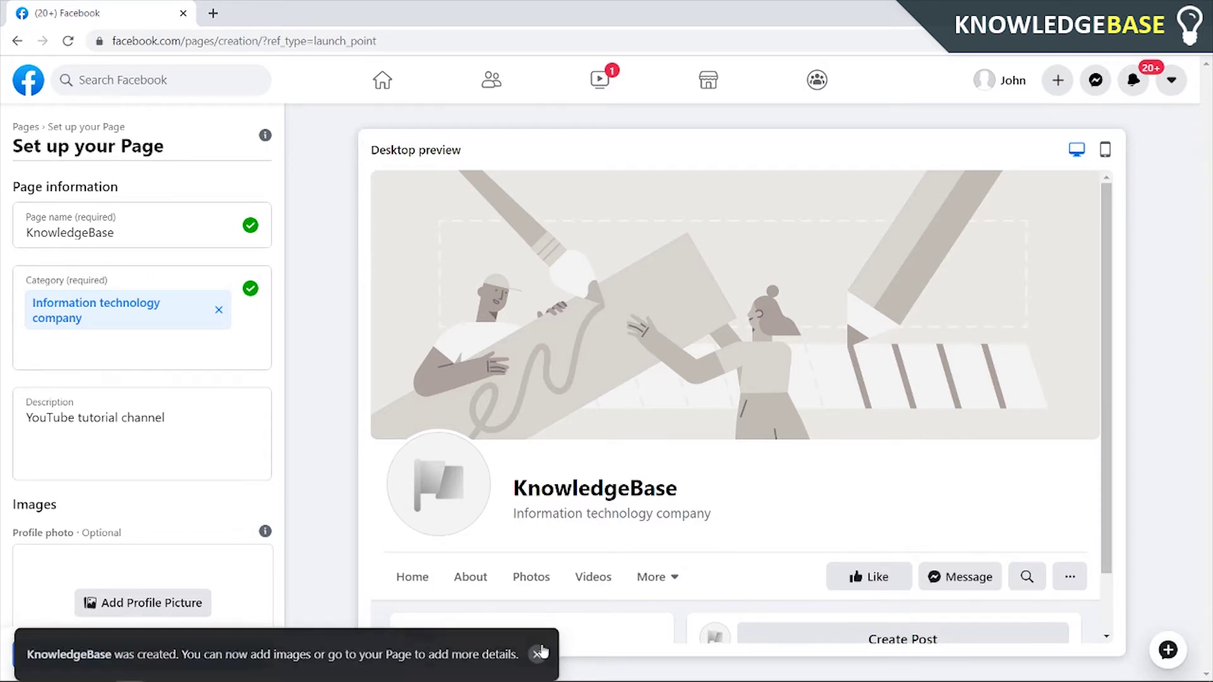
scroll(11, 342, "down", 3)
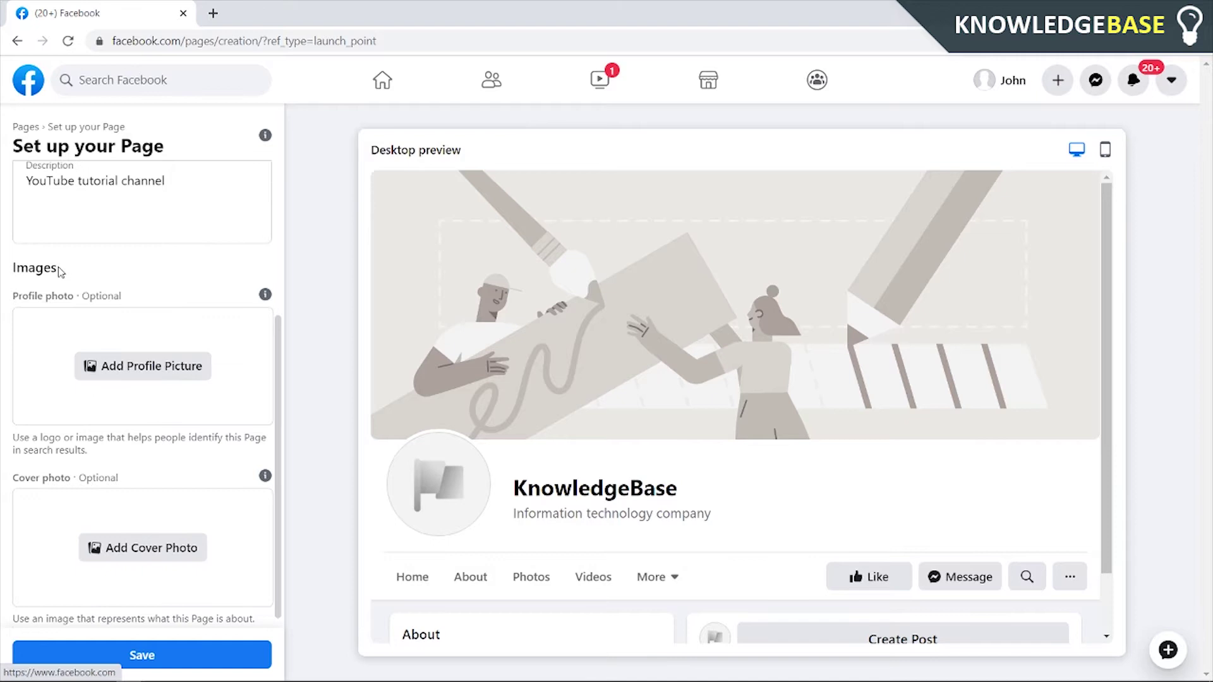
scroll(127, 320, "down", 1)
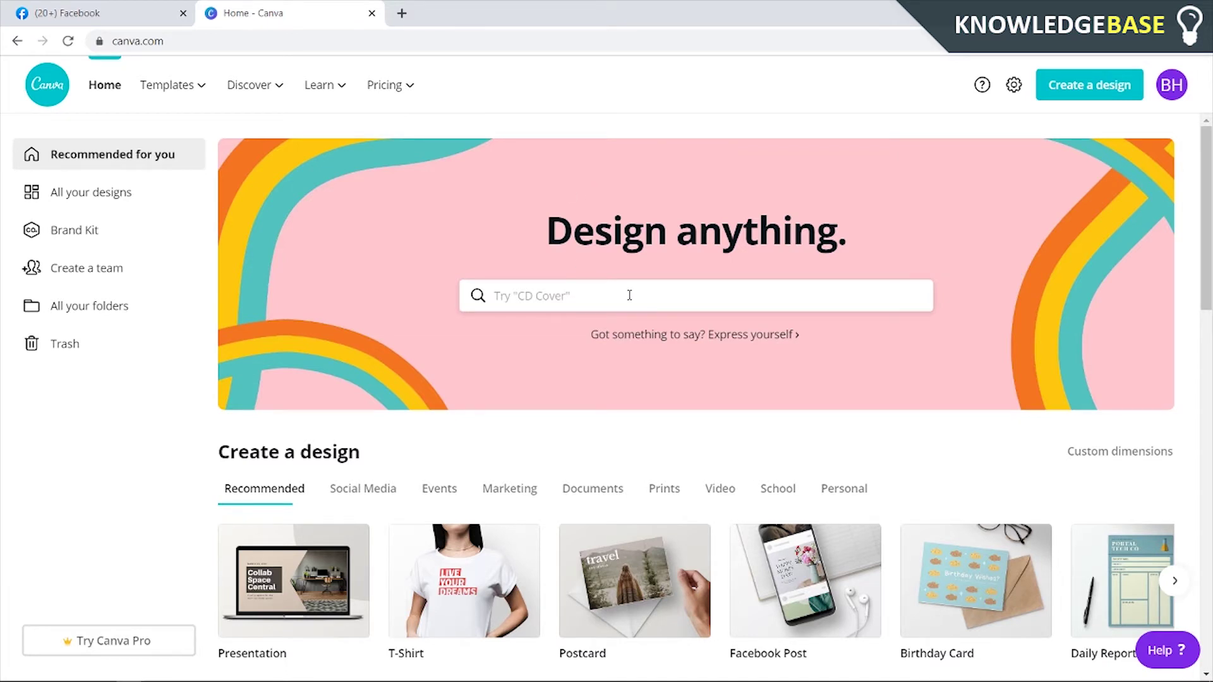
- Search Canva for 'facebook' and bring up the Facebook Cover templates
left_click(609, 308)
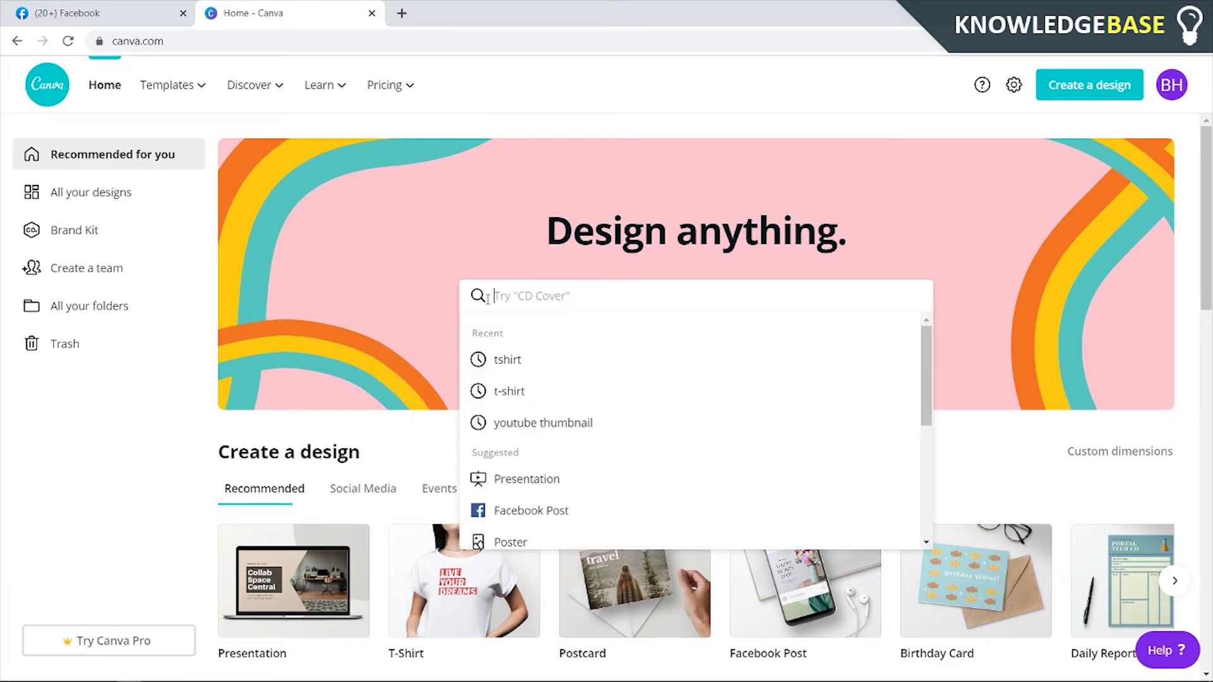
type("facebook")
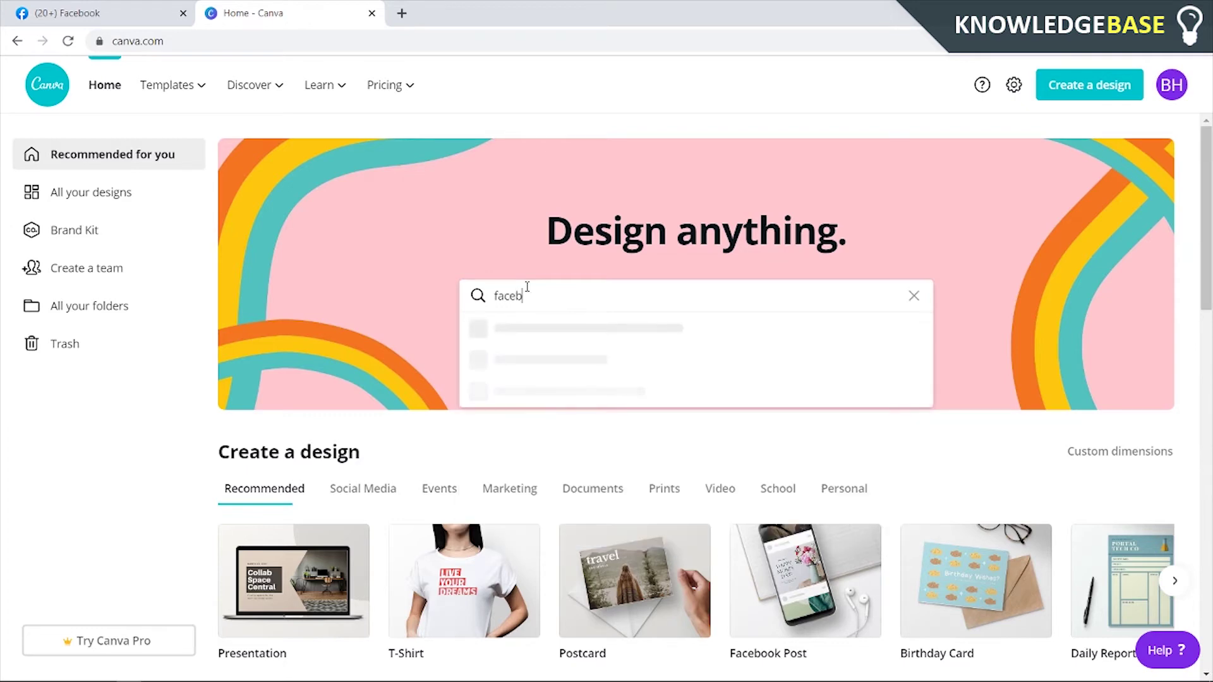
left_click(507, 425)
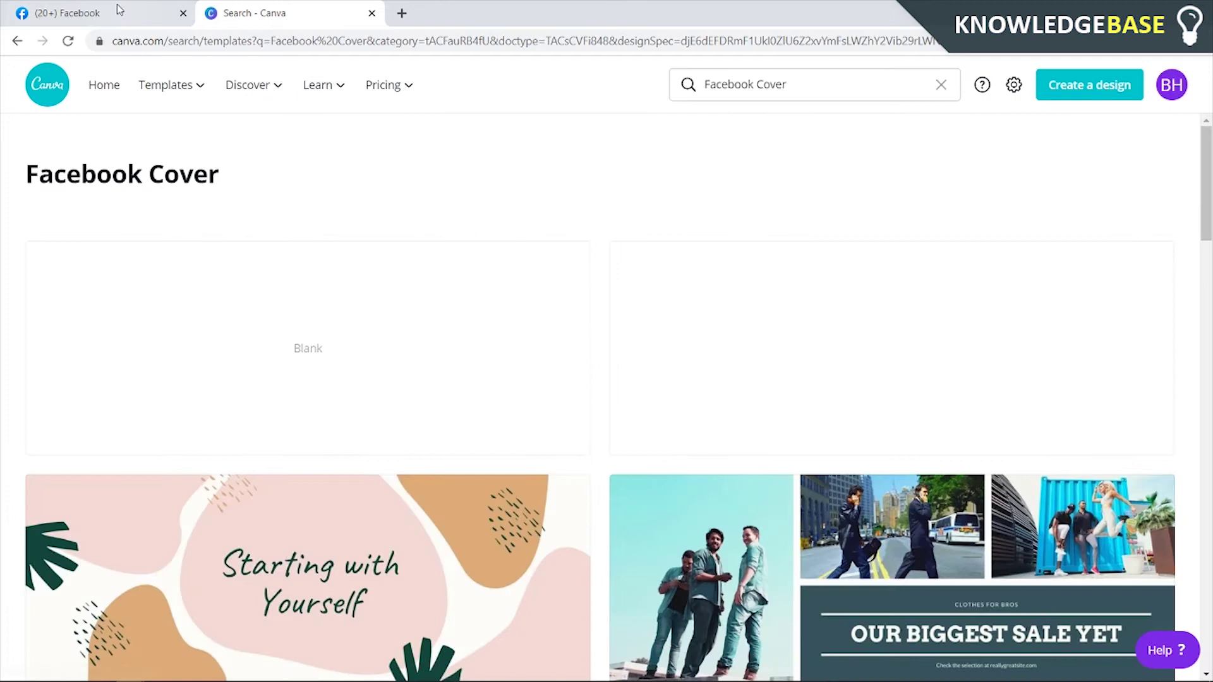
mouse_move(245, 96)
scroll(847, 184, "down", 9)
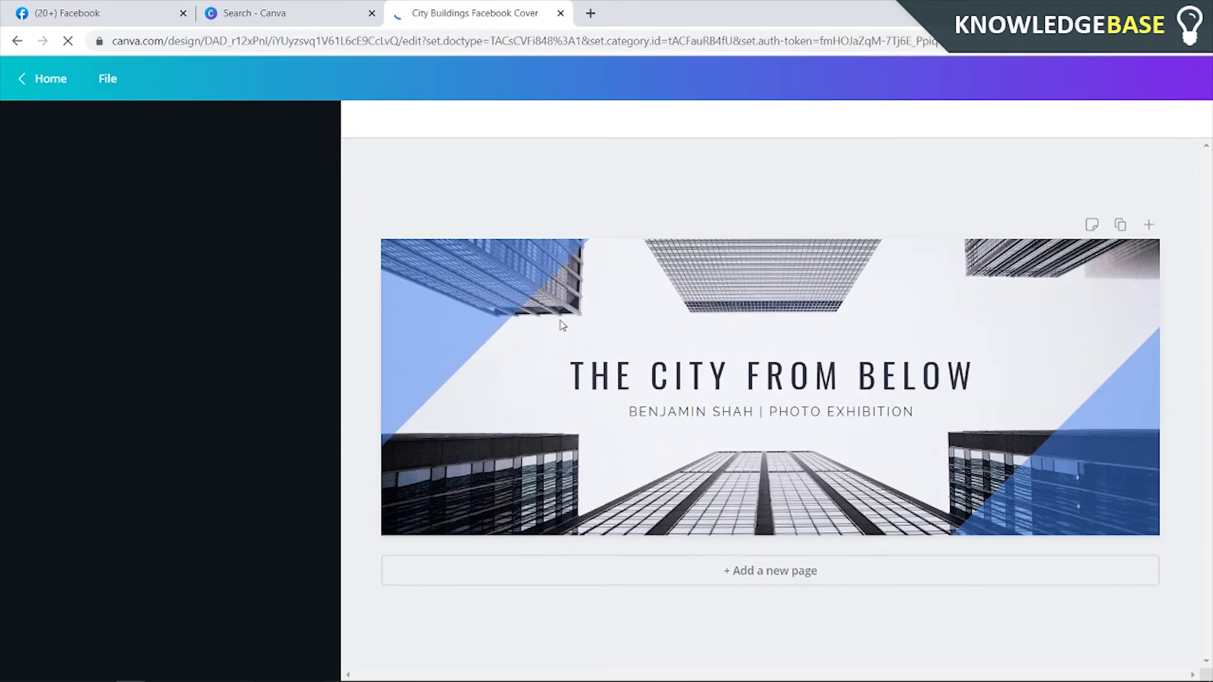
- Replace the City Buildings cover headline 'THE CITY FROM BELOW' with 'dfsdjnfsdf'
left_click(720, 387)
double_click(733, 381)
key("BackSpace")
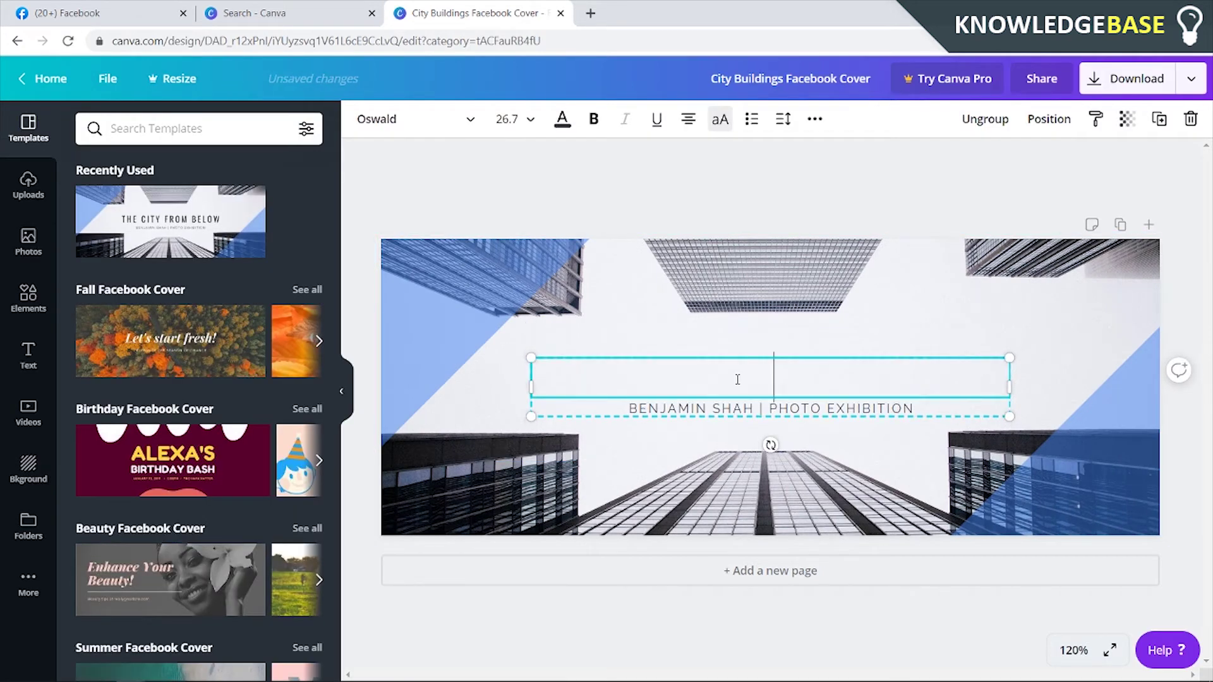
type("dfsdjnfsdf")
left_click(1013, 374)
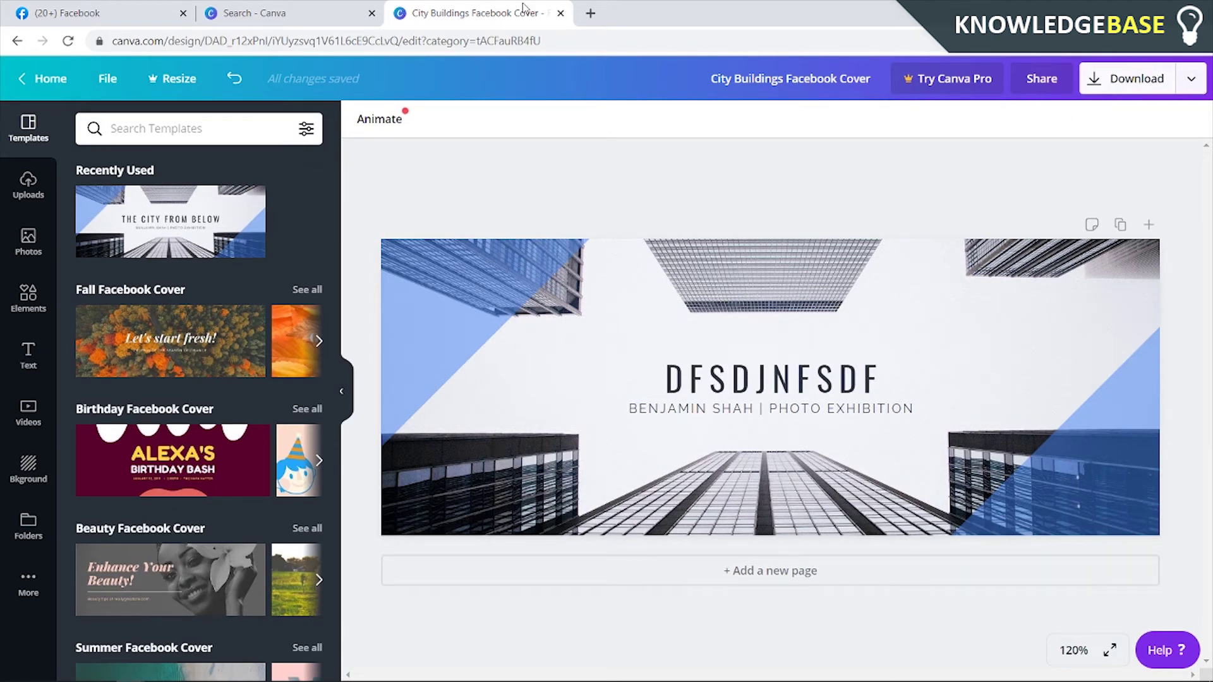
- Back in the Facebook tab, save the Set up your Page panel to finish KnowledgeBase
left_click(122, 7)
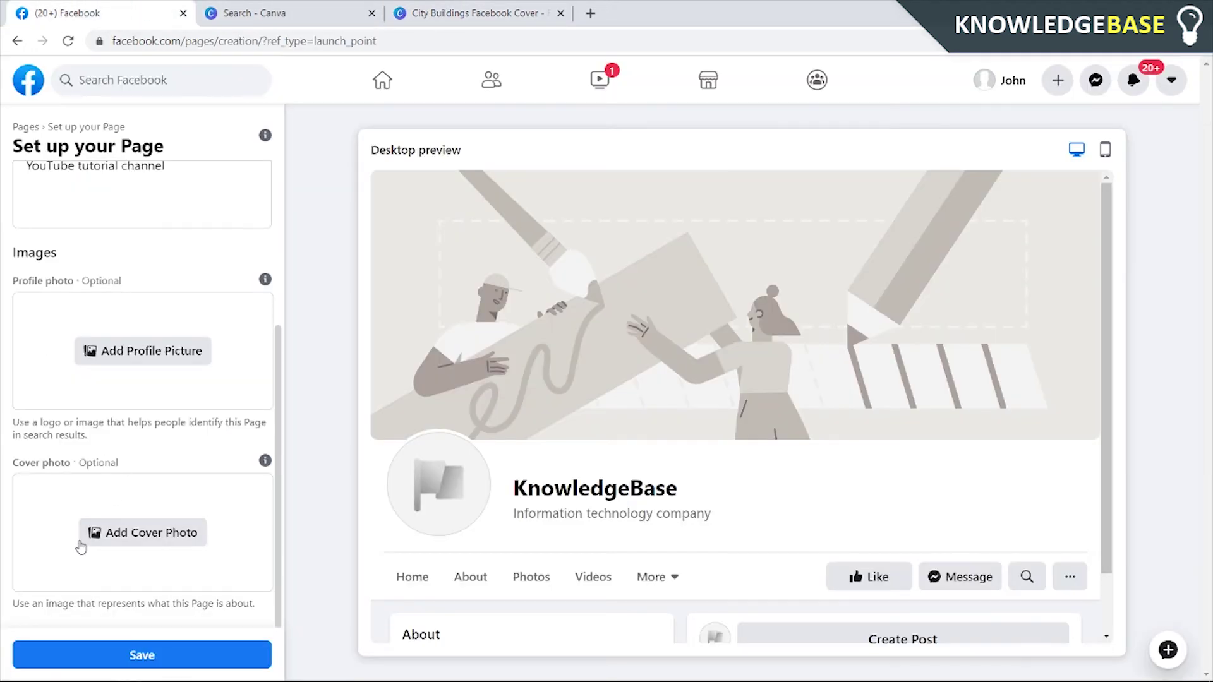
left_click(131, 657)
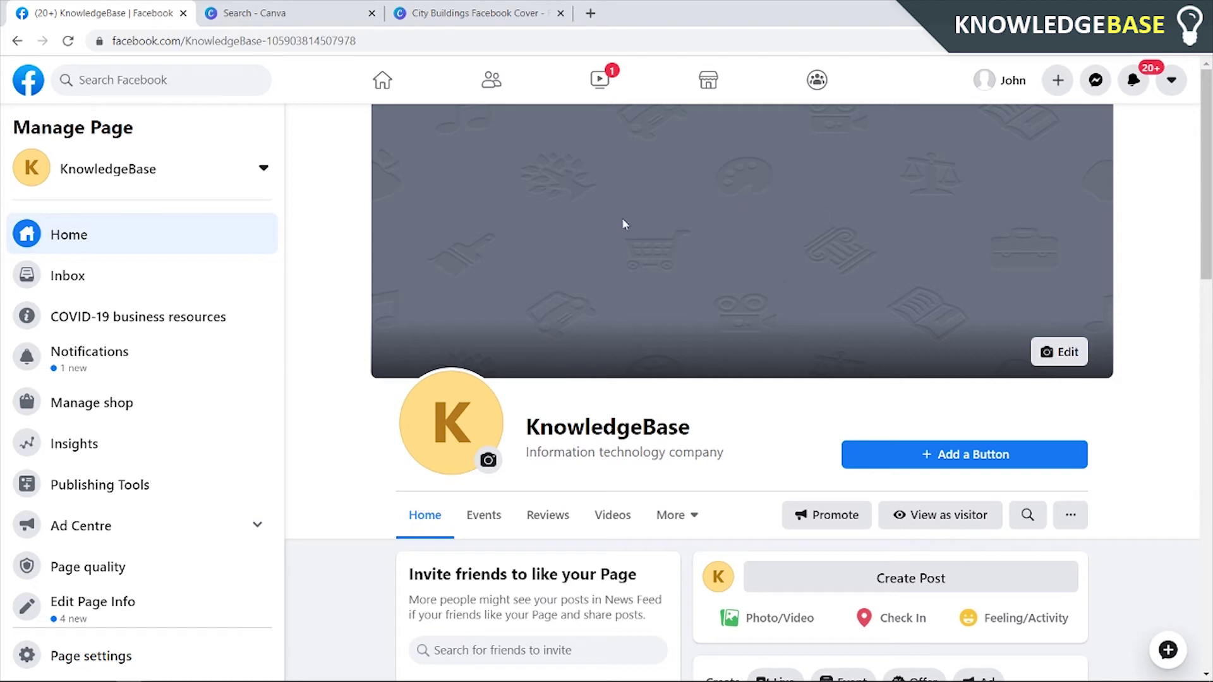
scroll(729, 230, "down", 3)
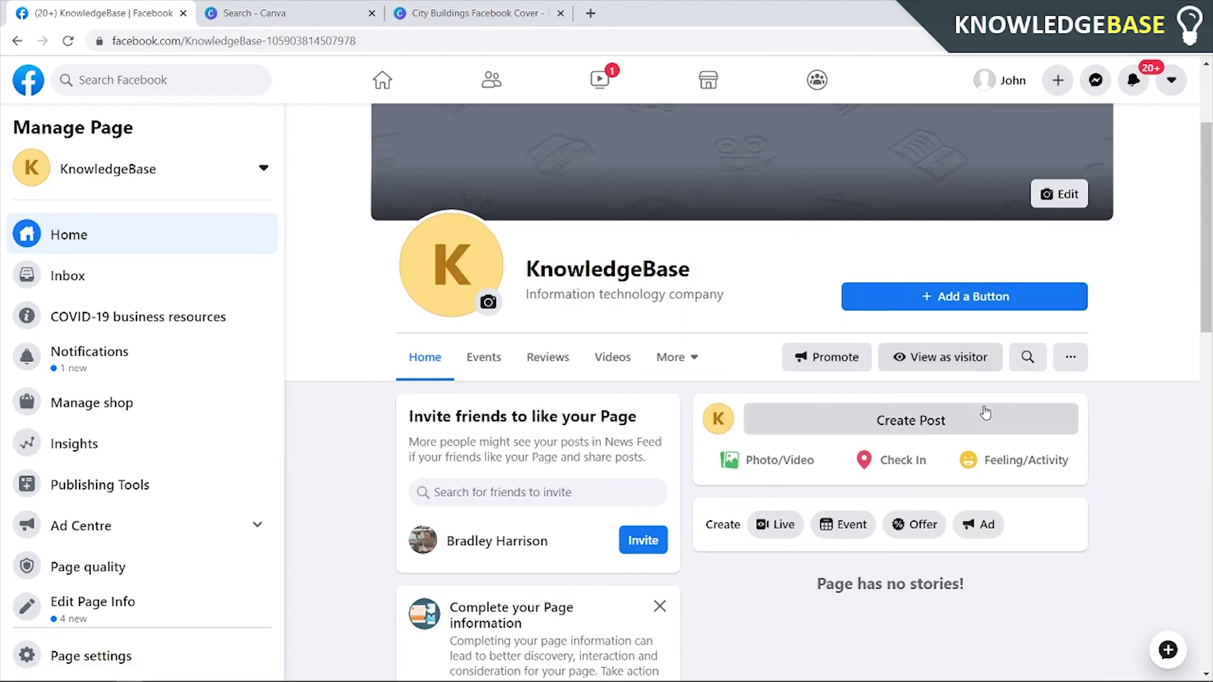
left_click(945, 297)
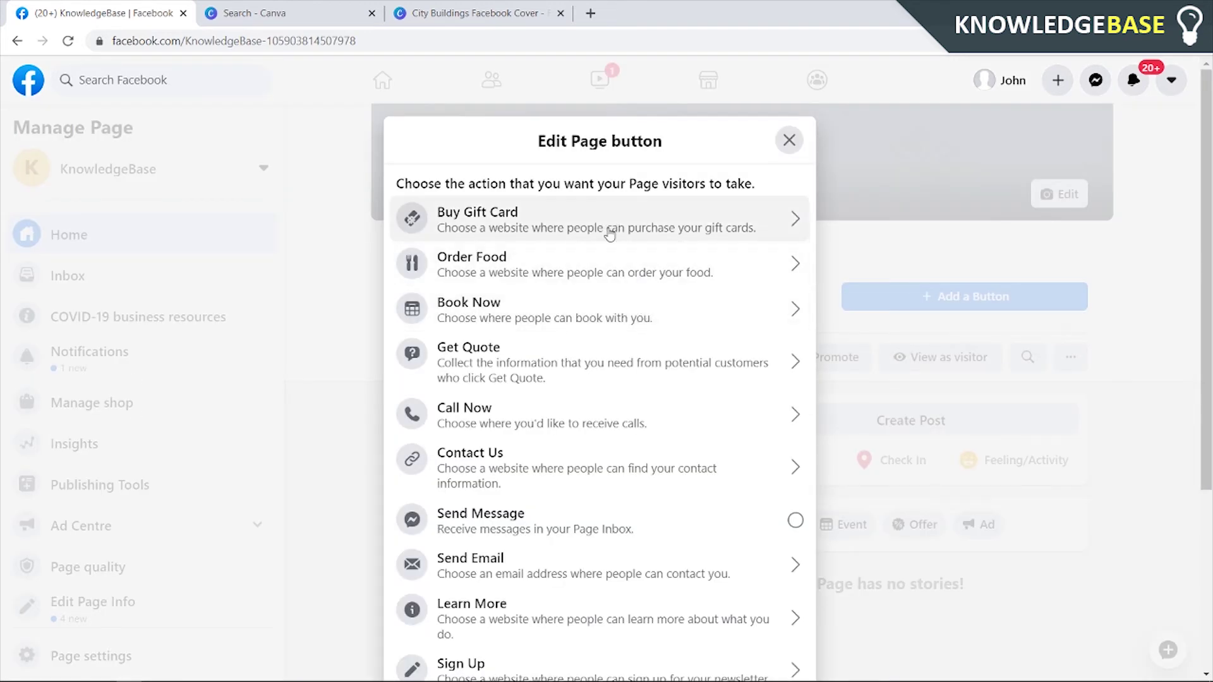
scroll(588, 353, "down", 1)
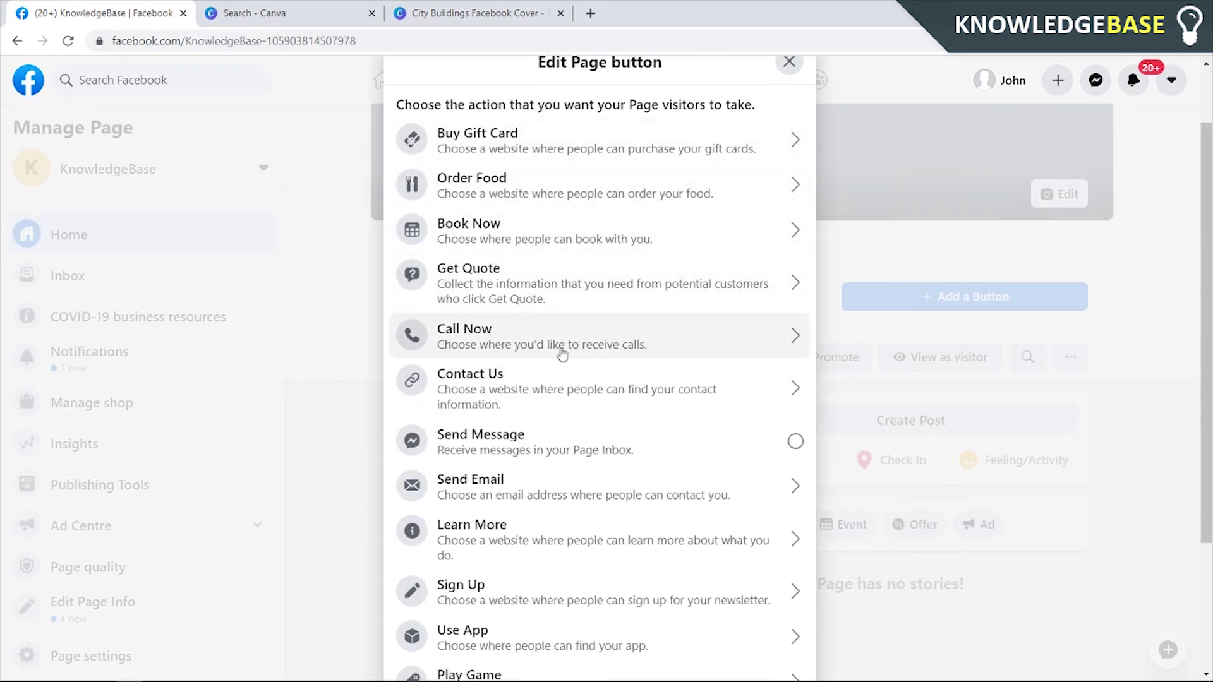
scroll(549, 376, "down", 3)
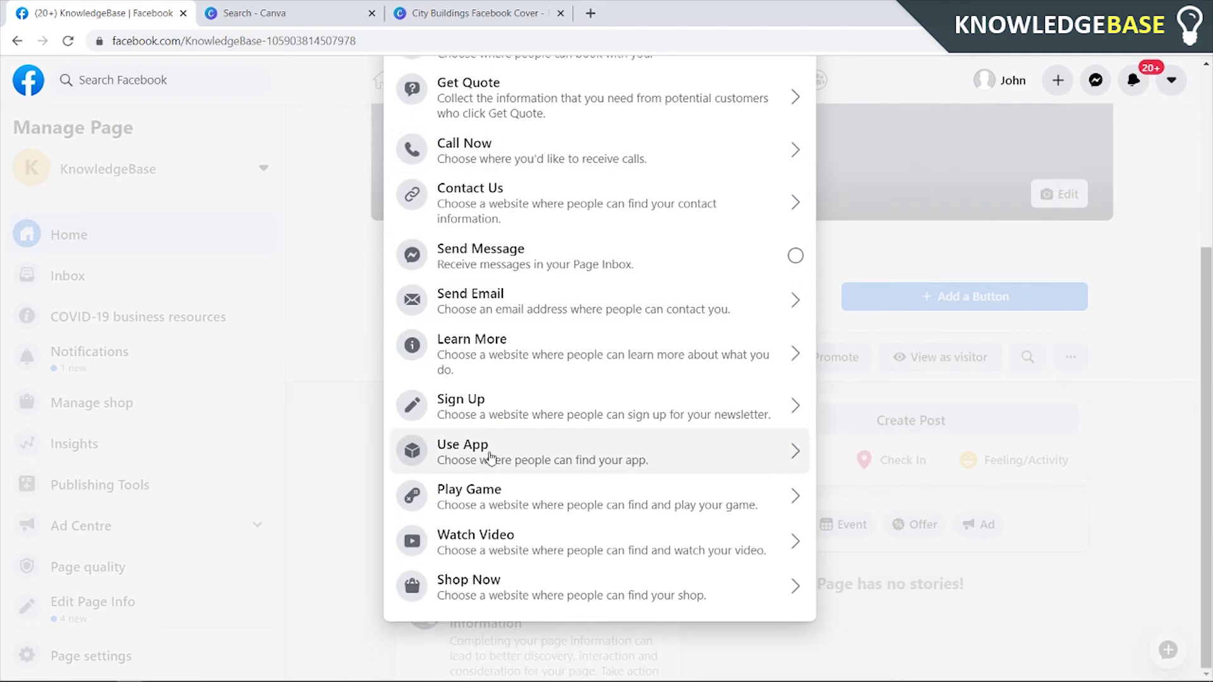
left_click(501, 411)
left_click(553, 336)
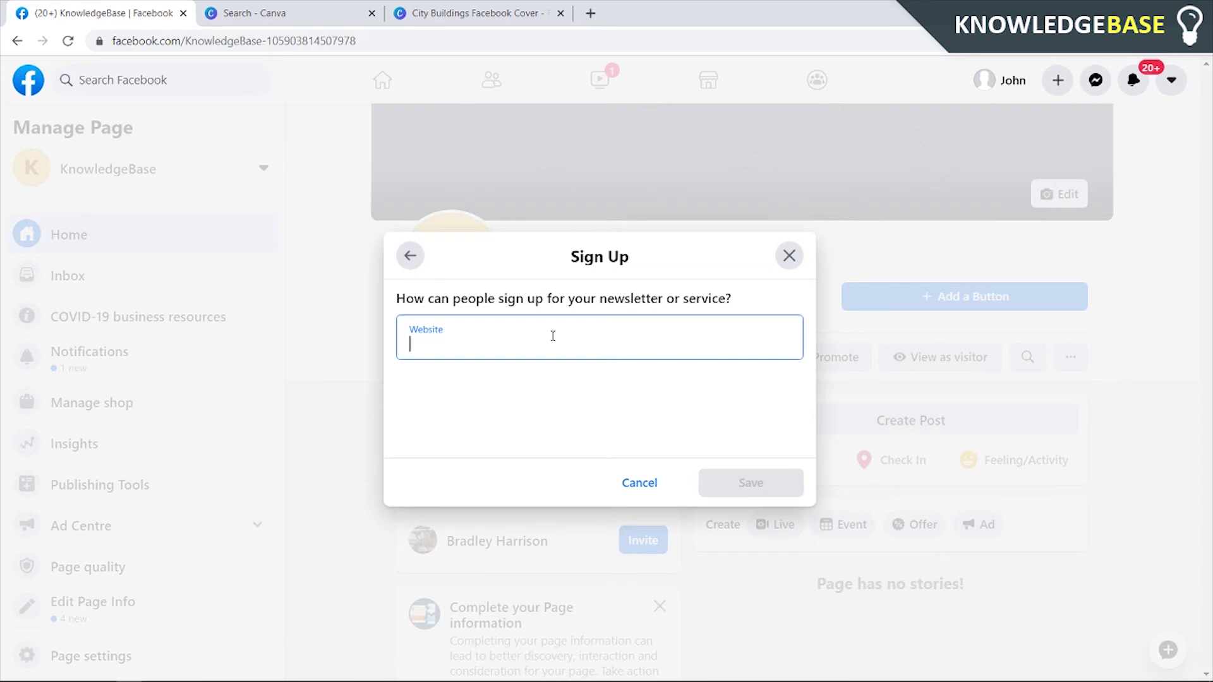
type("h")
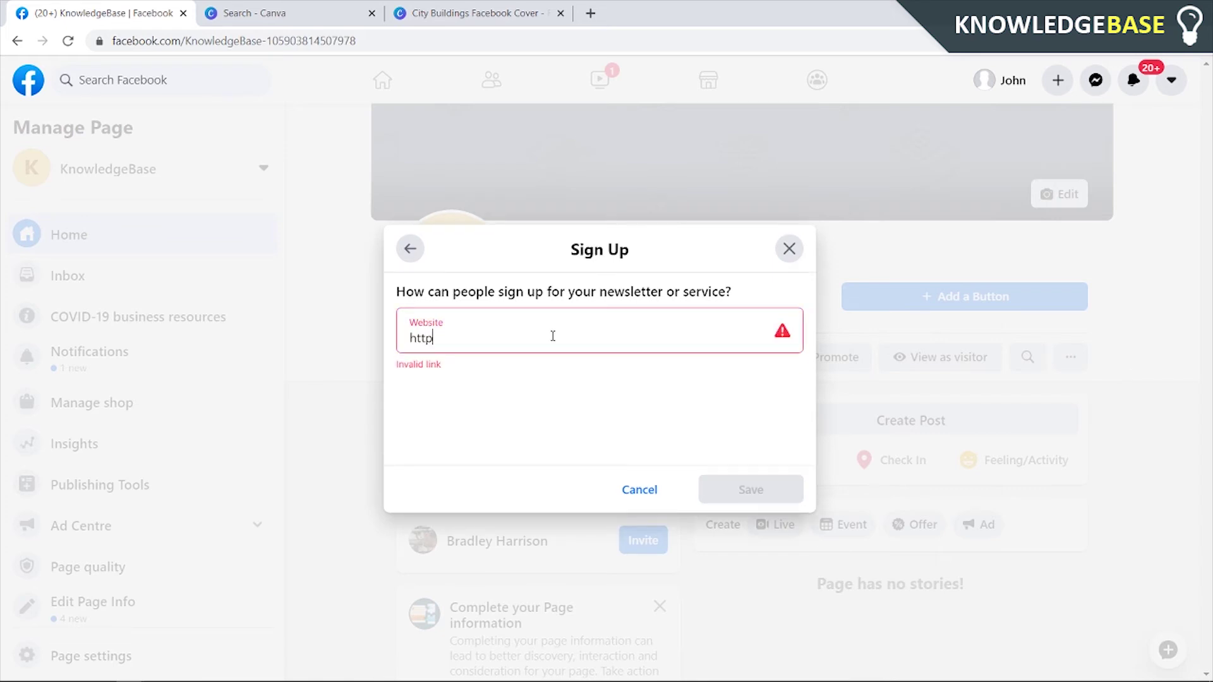
type("ttp")
left_click(685, 423)
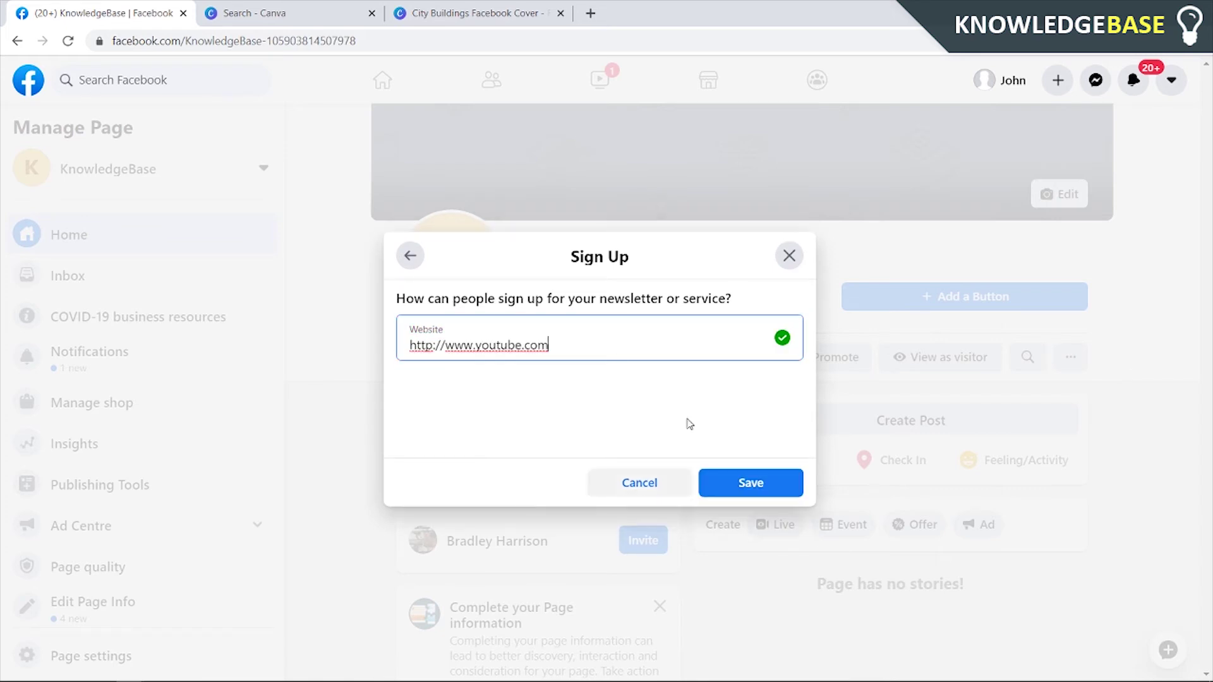
left_click(768, 493)
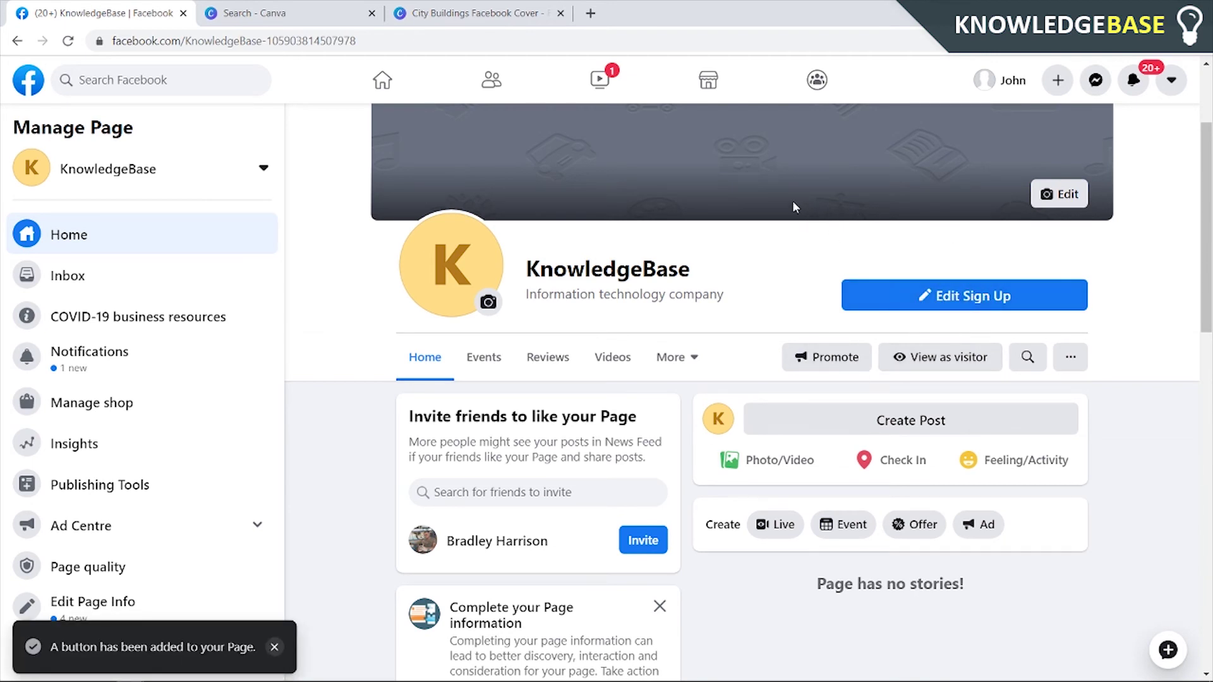
scroll(506, 491, "down", 1)
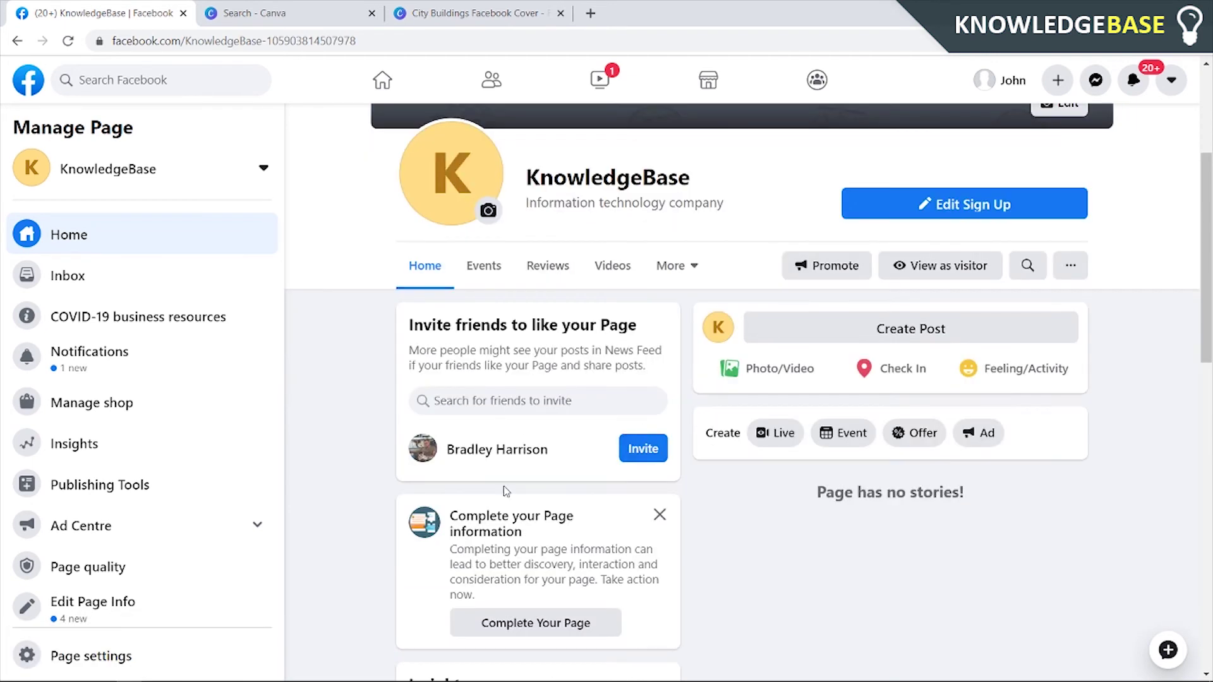
scroll(570, 511, "down", 1)
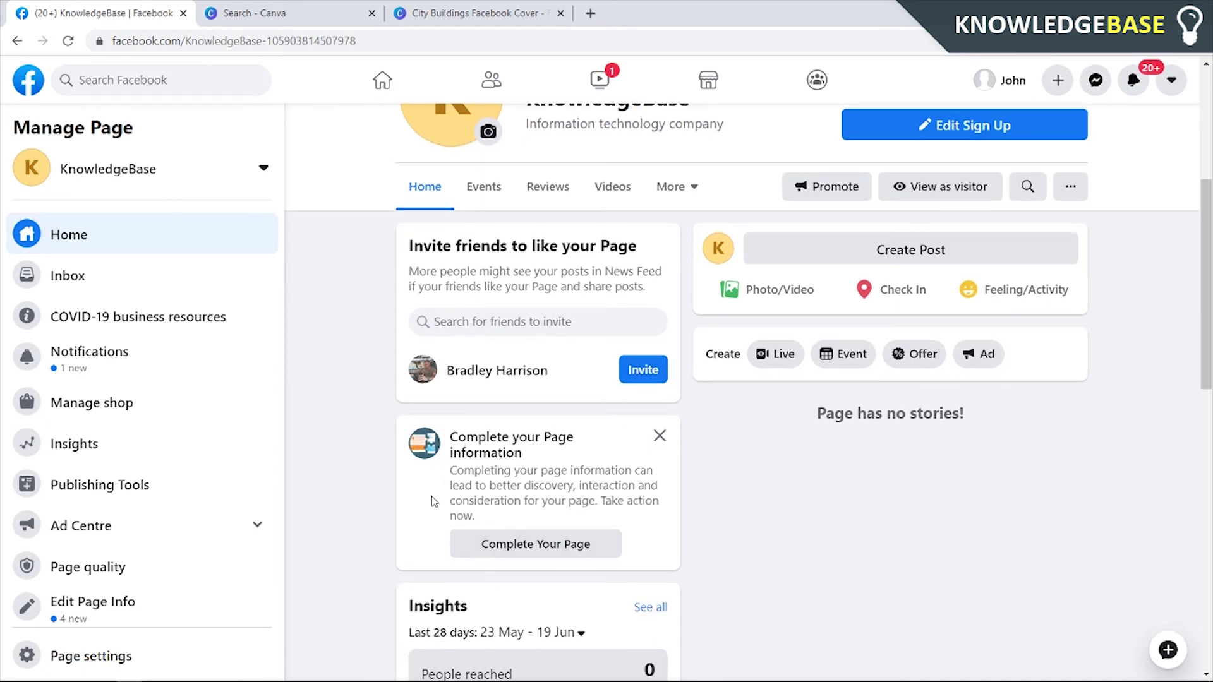
scroll(544, 481, "down", 3)
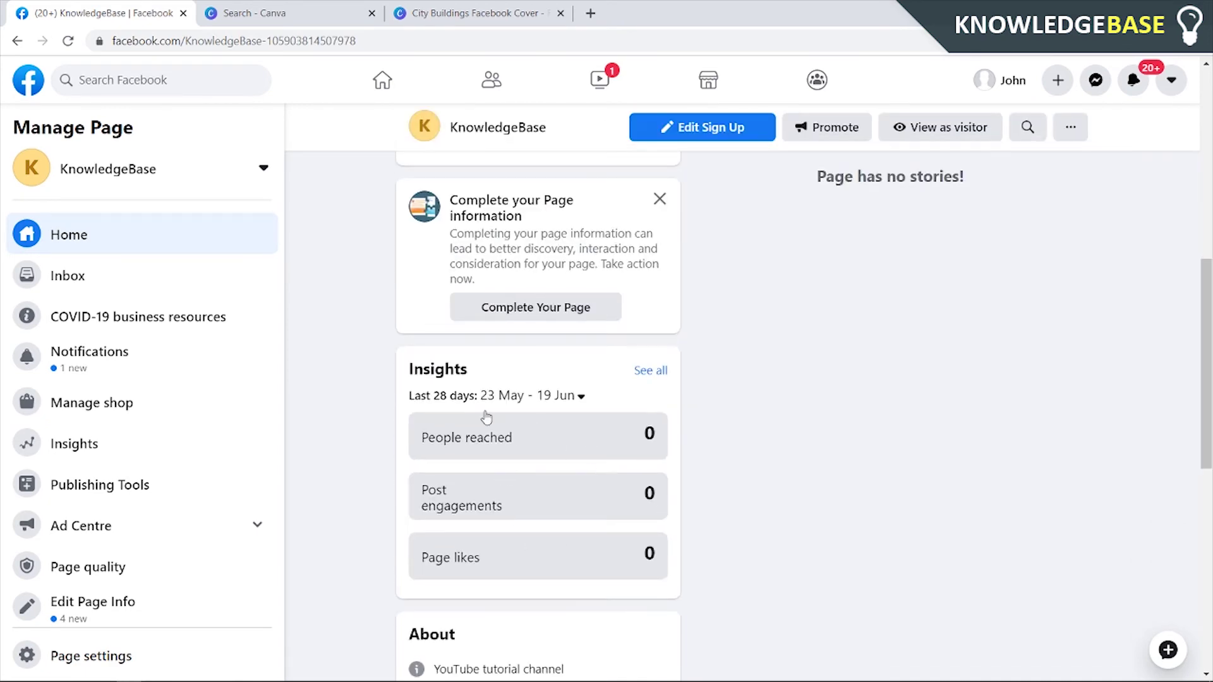
scroll(558, 510, "up", 3)
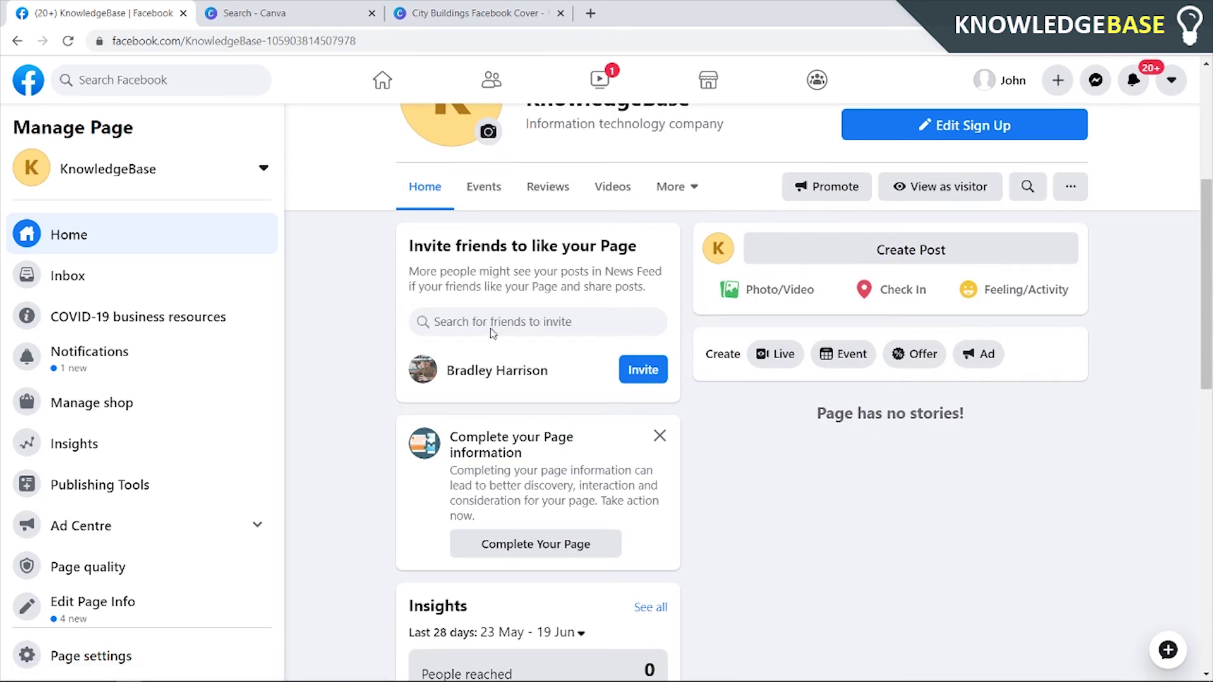
scroll(496, 379, "up", 2)
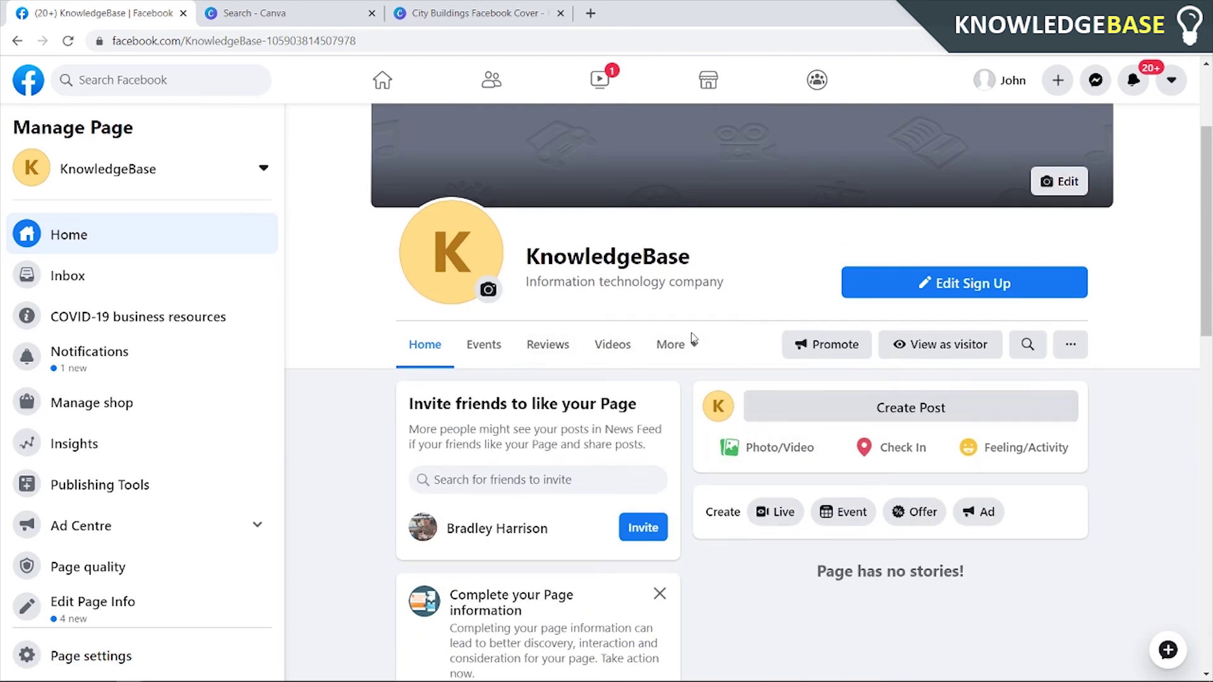
- View KnowledgeBase as a visitor, check Sign Up opens YouTube, then close YouTube
left_click(926, 340)
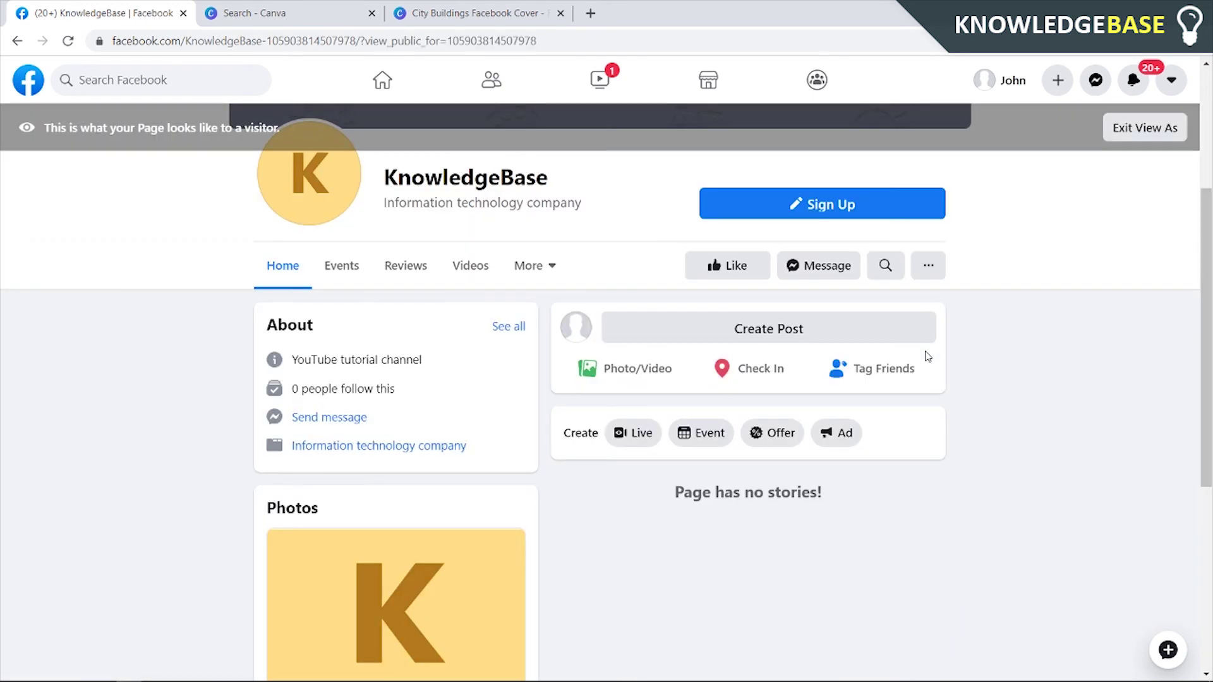
scroll(879, 380, "up", 3)
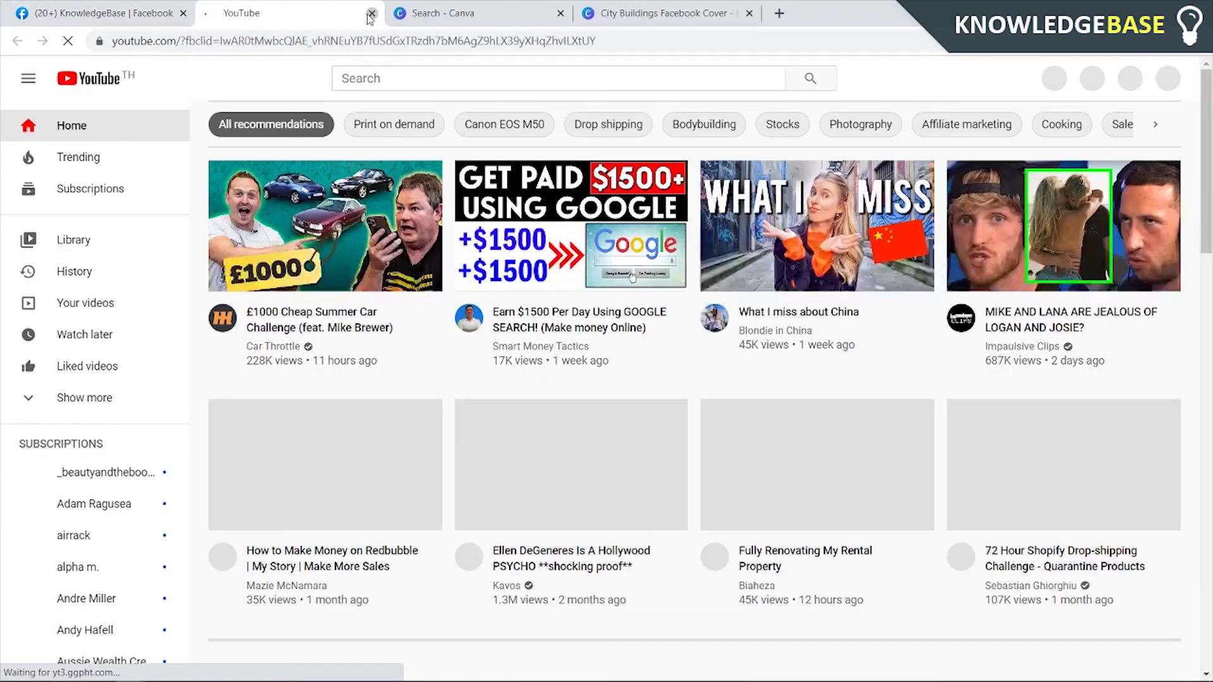
left_click(372, 13)
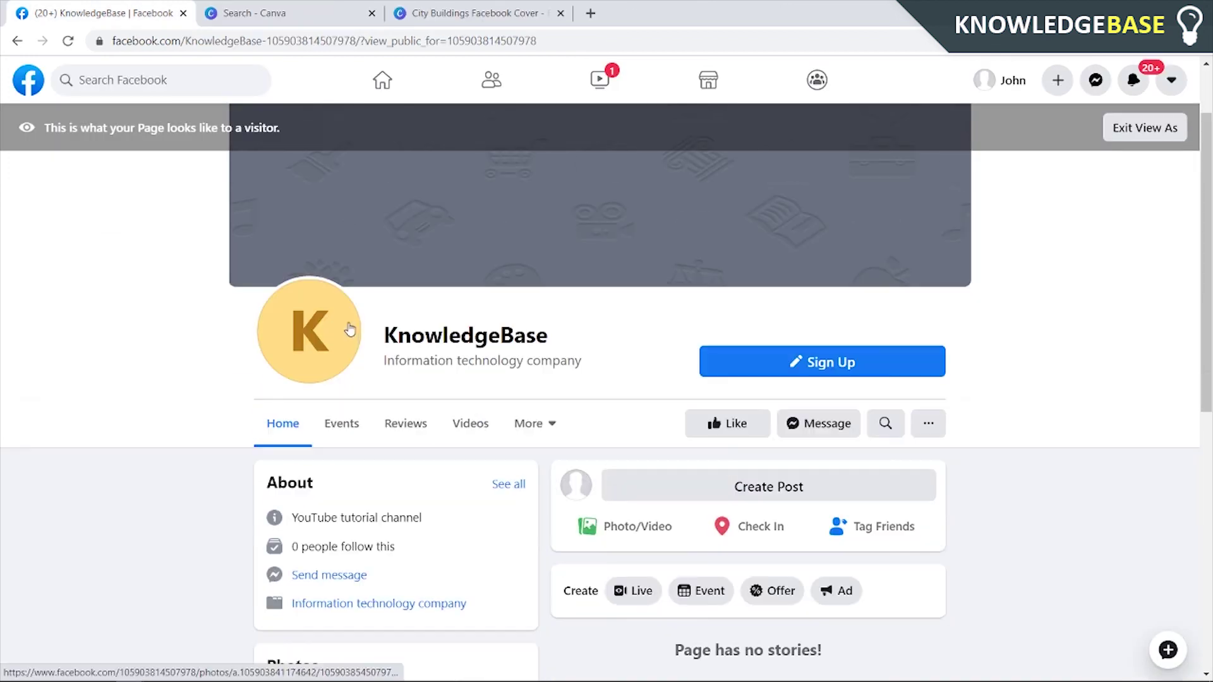
scroll(654, 118, "down", 3)
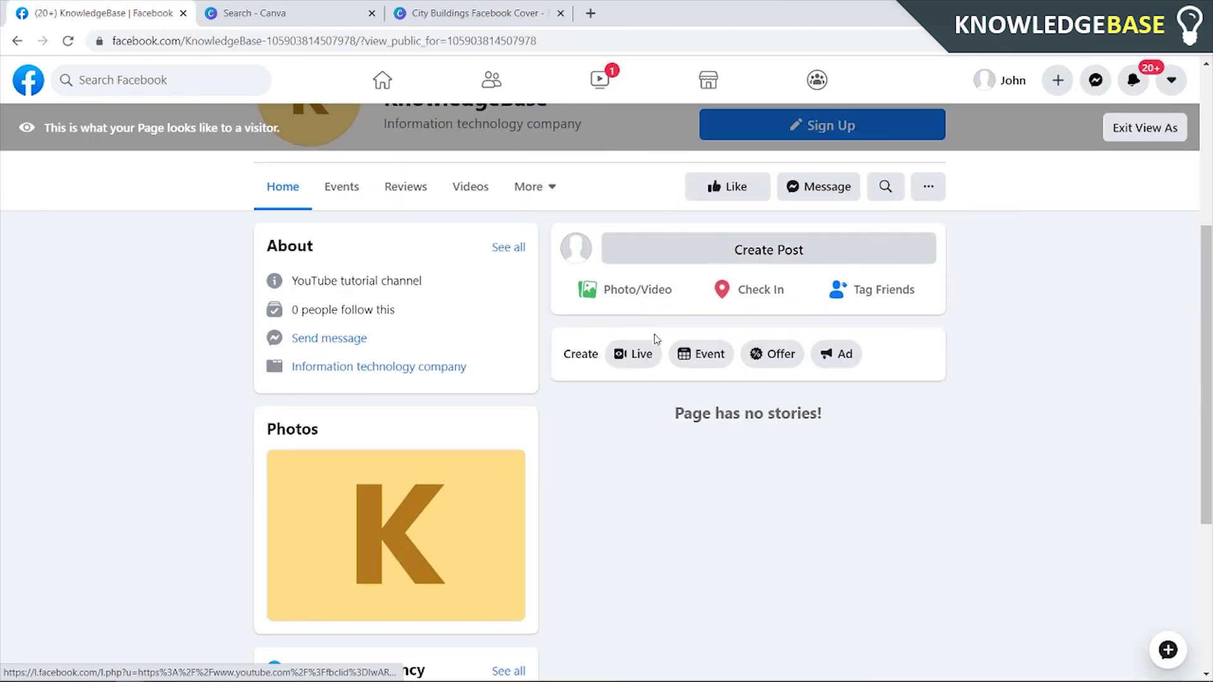